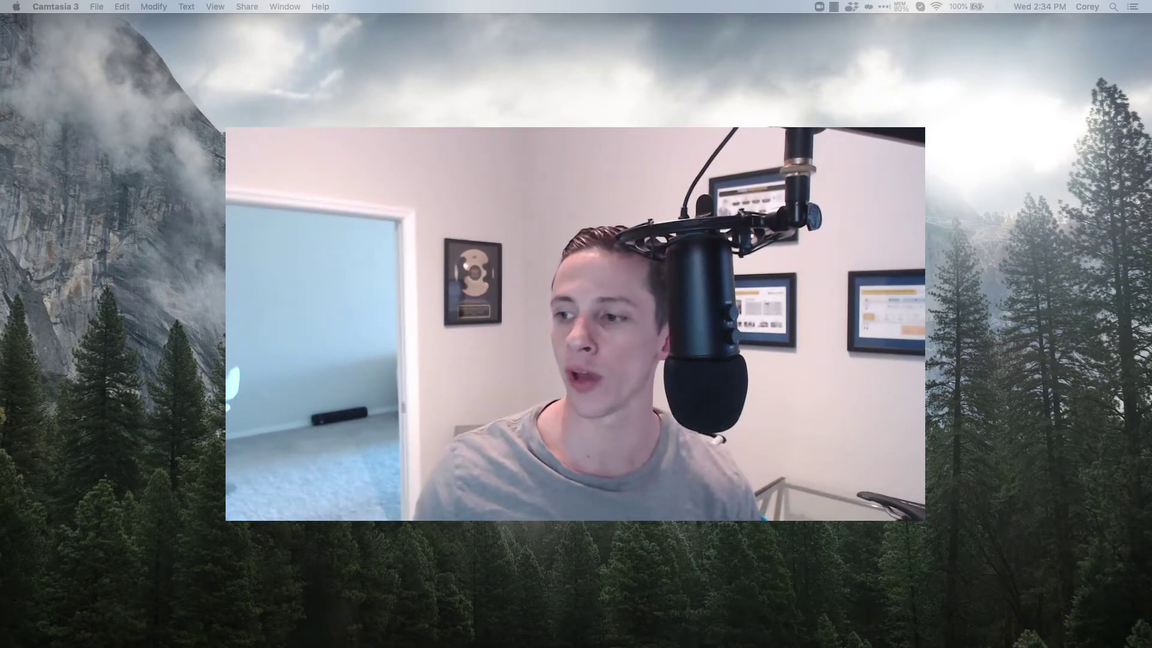
- Play, pause and resume the gca site speed comparison video, then show the desktop
drag(1000, 286, 368, 90)
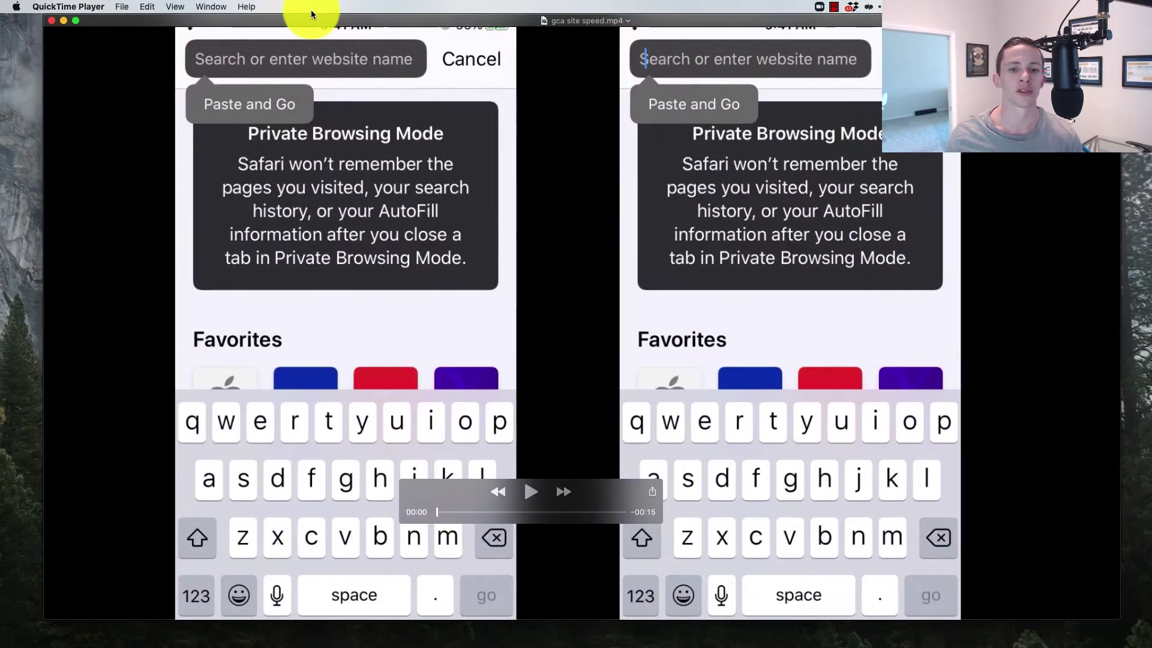
click(530, 495)
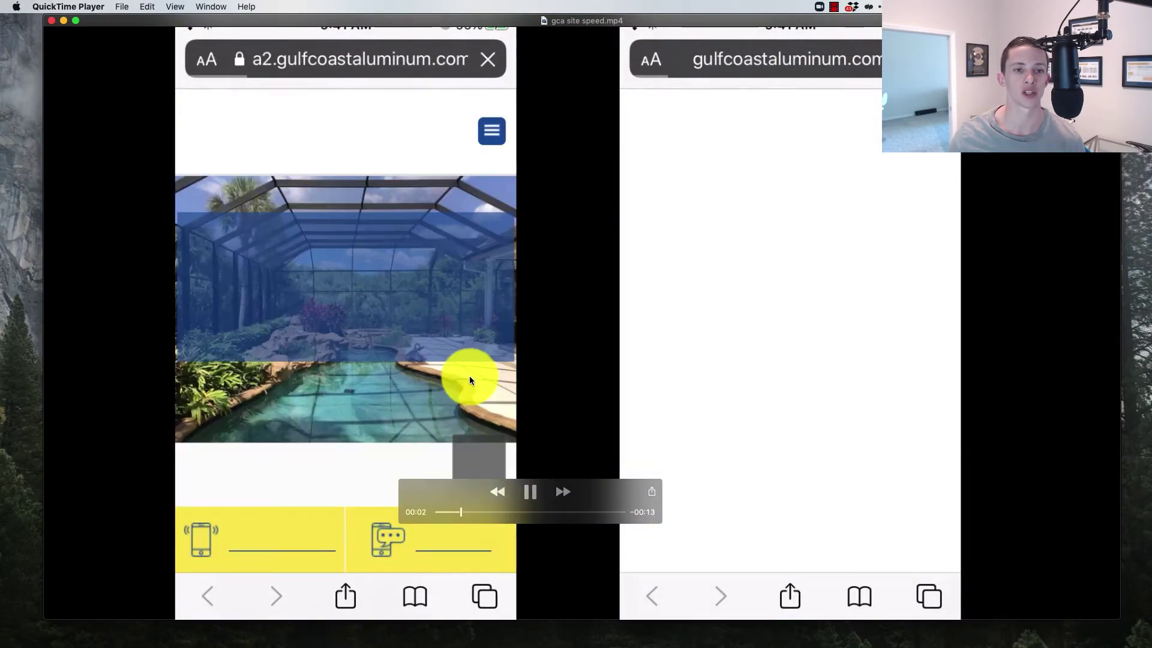
click(530, 491)
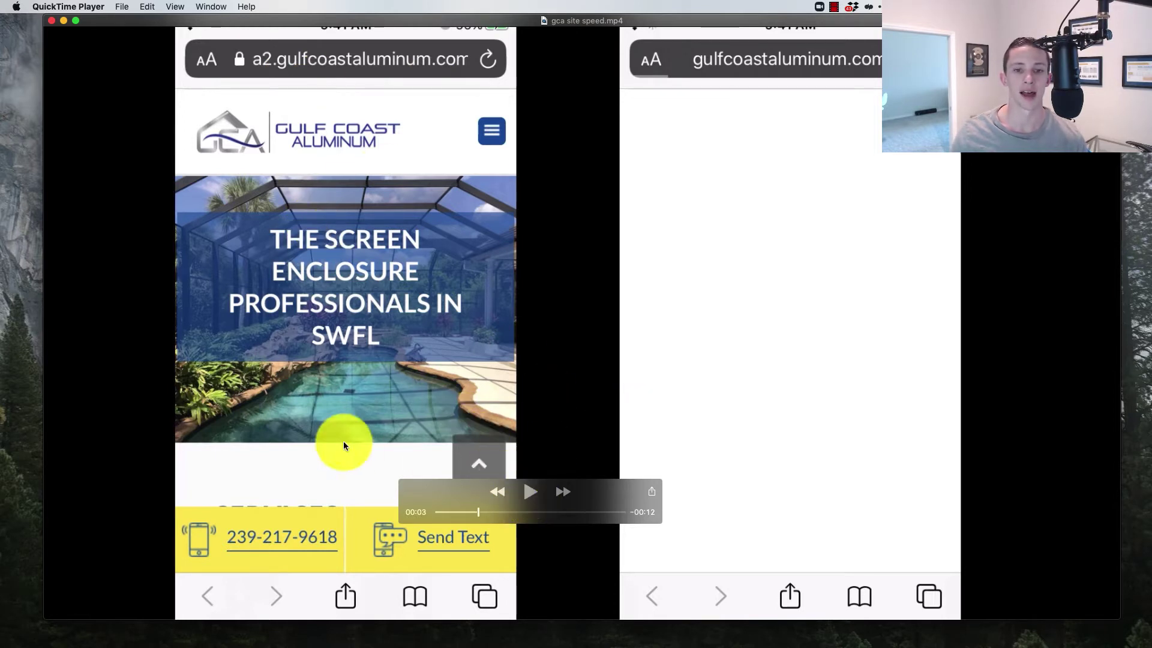
click(531, 492)
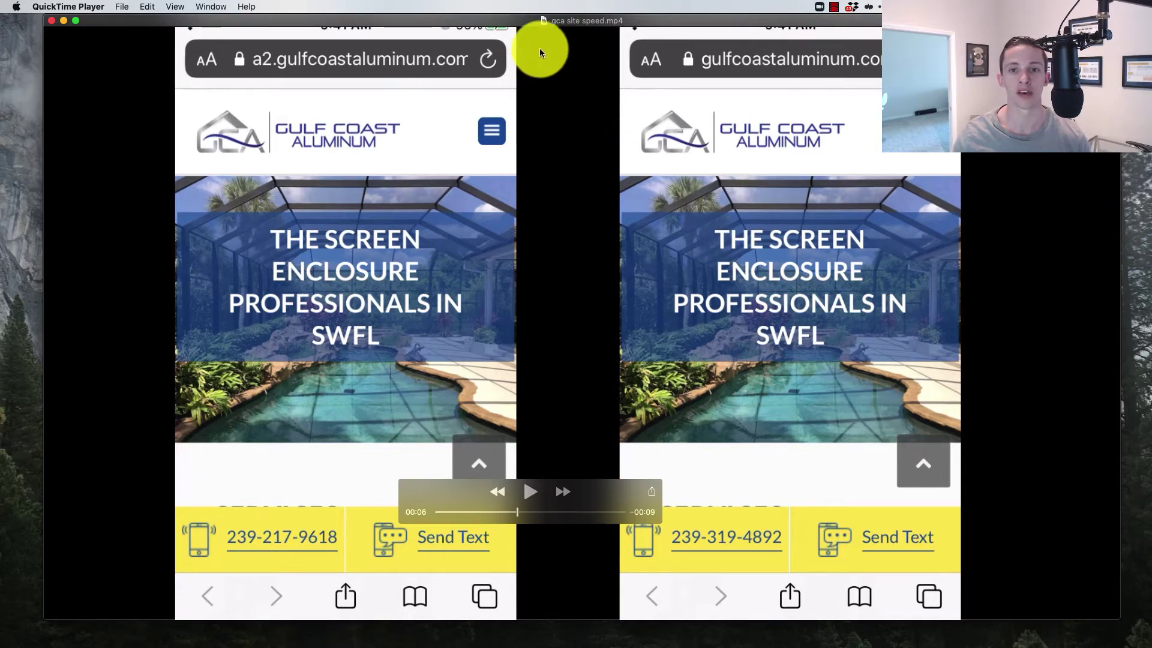
key(F11)
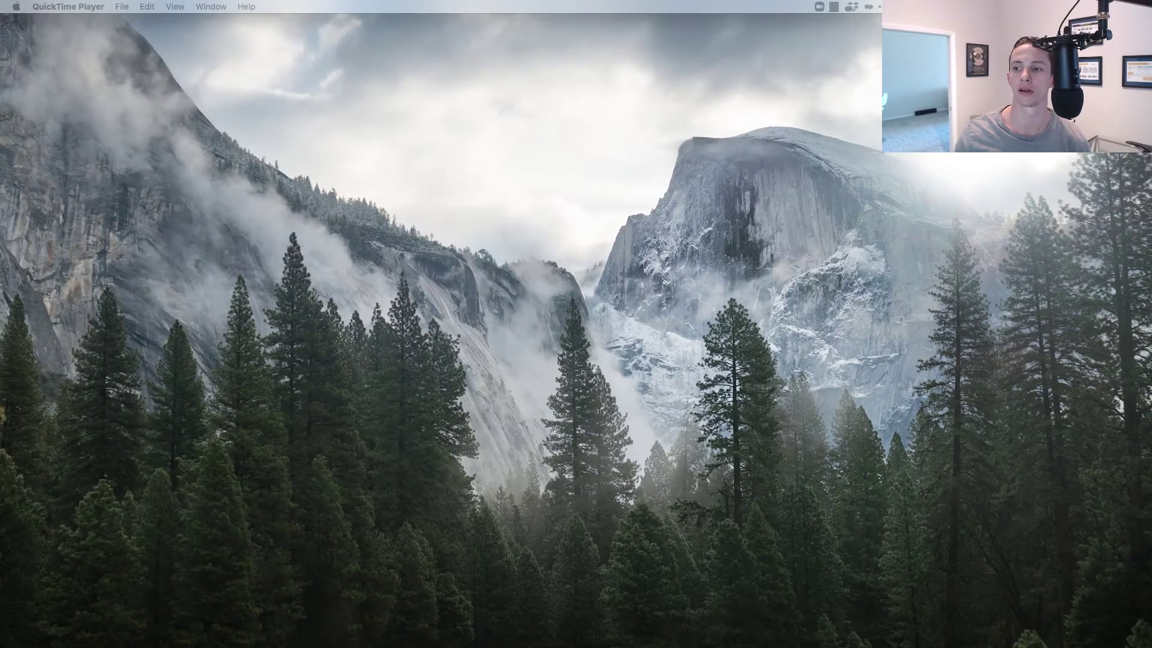
- Drag the cPanel - Main page link onto the desktop as a shortcut, then restore the browser
click(668, 165)
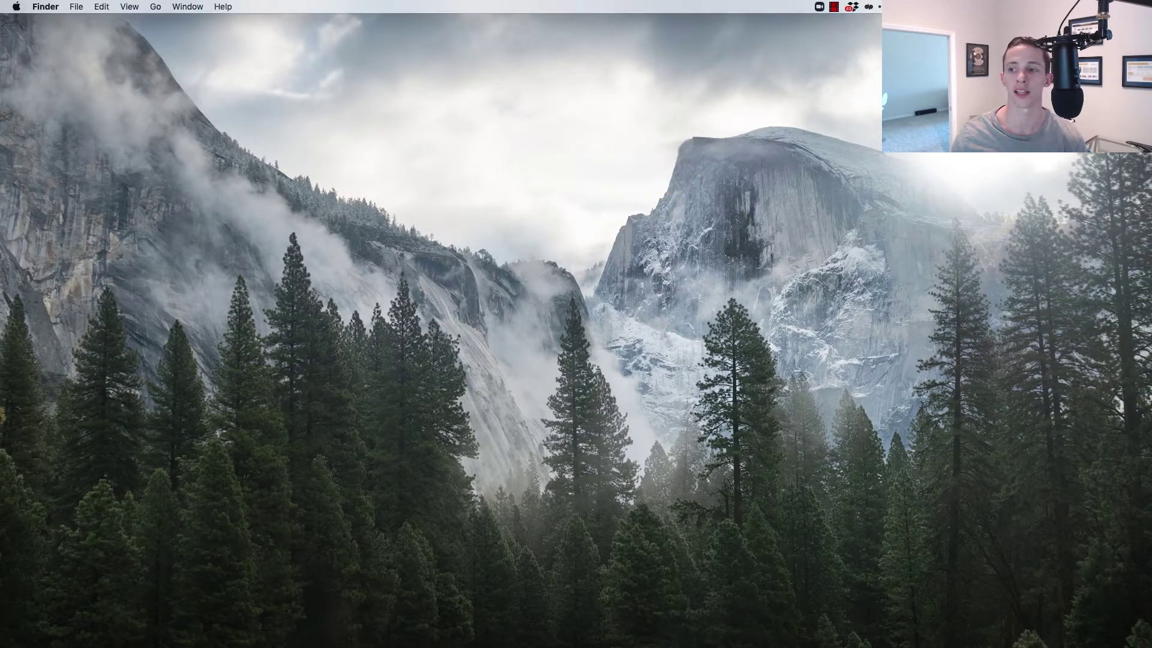
drag(720, 171, 972, 185)
key(F11)
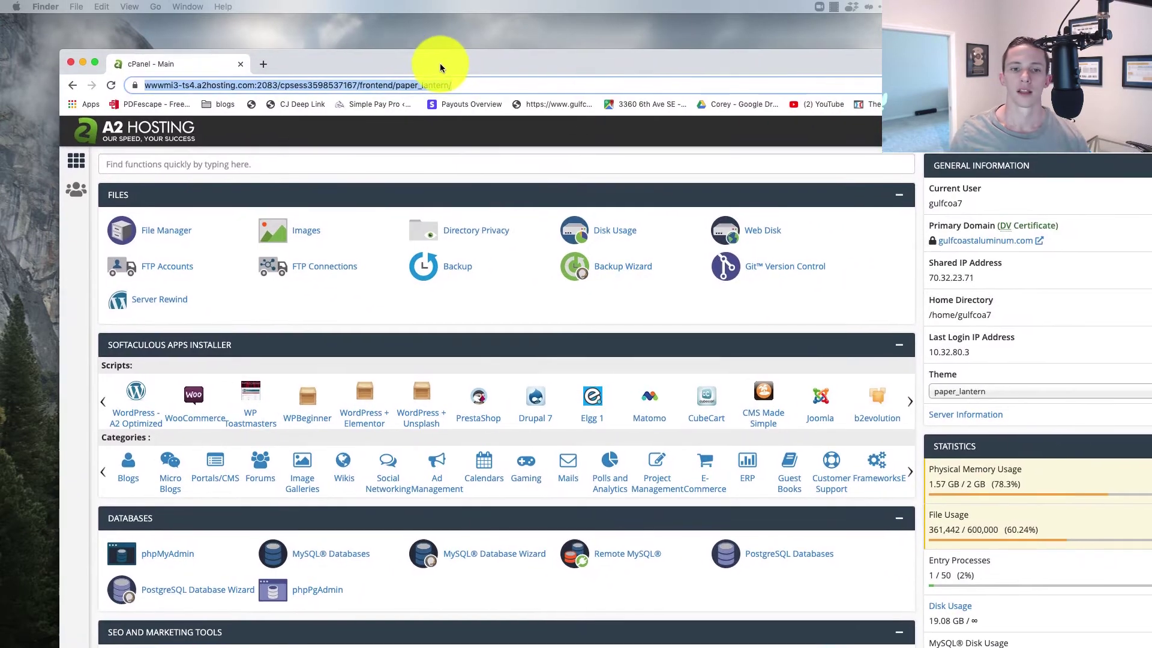
- Open WordPress - A2 Optimized, scroll to Current Installations and launch flscreens.com
click(438, 60)
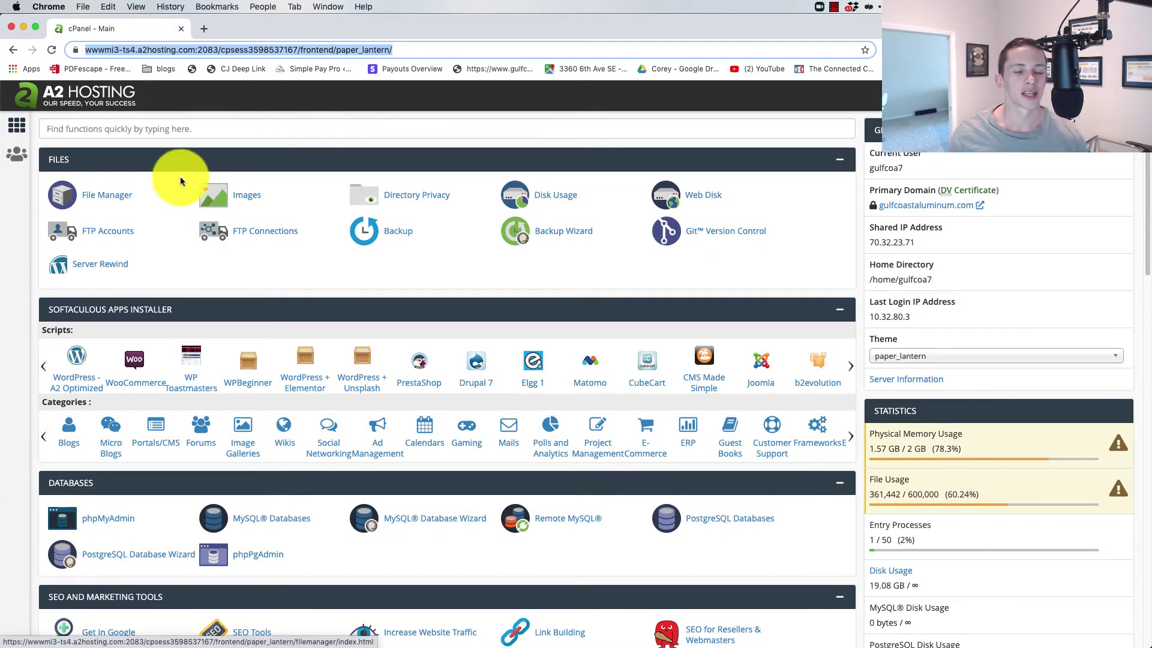
click(81, 383)
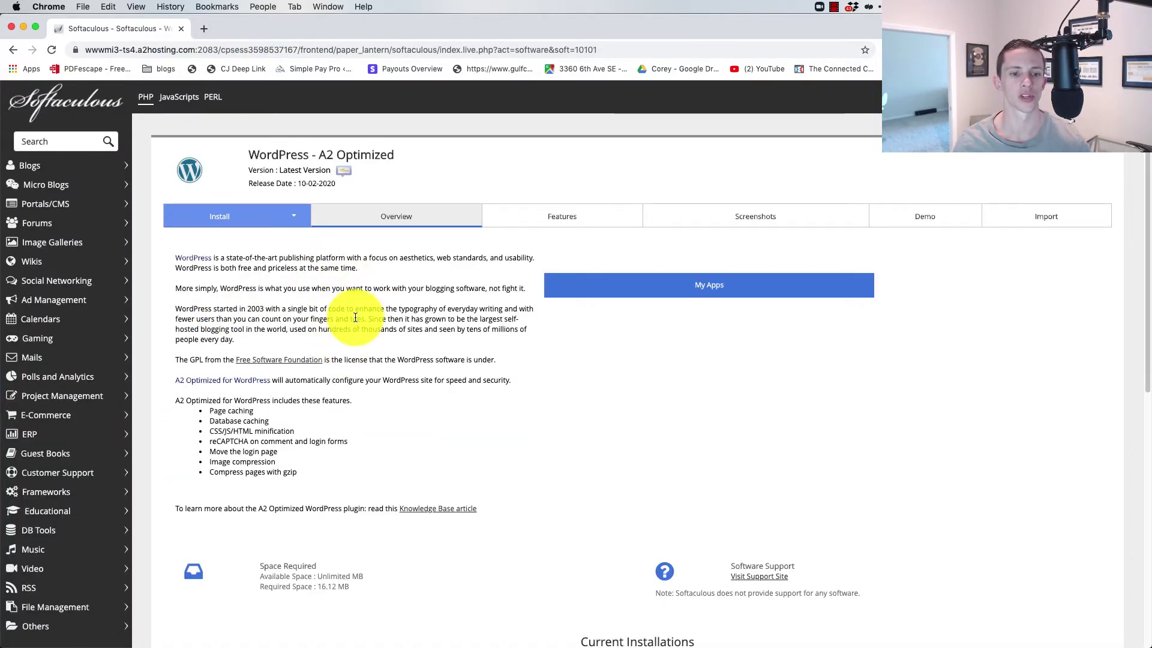
scroll(348, 321, down, 4)
scroll(348, 318, down, 4)
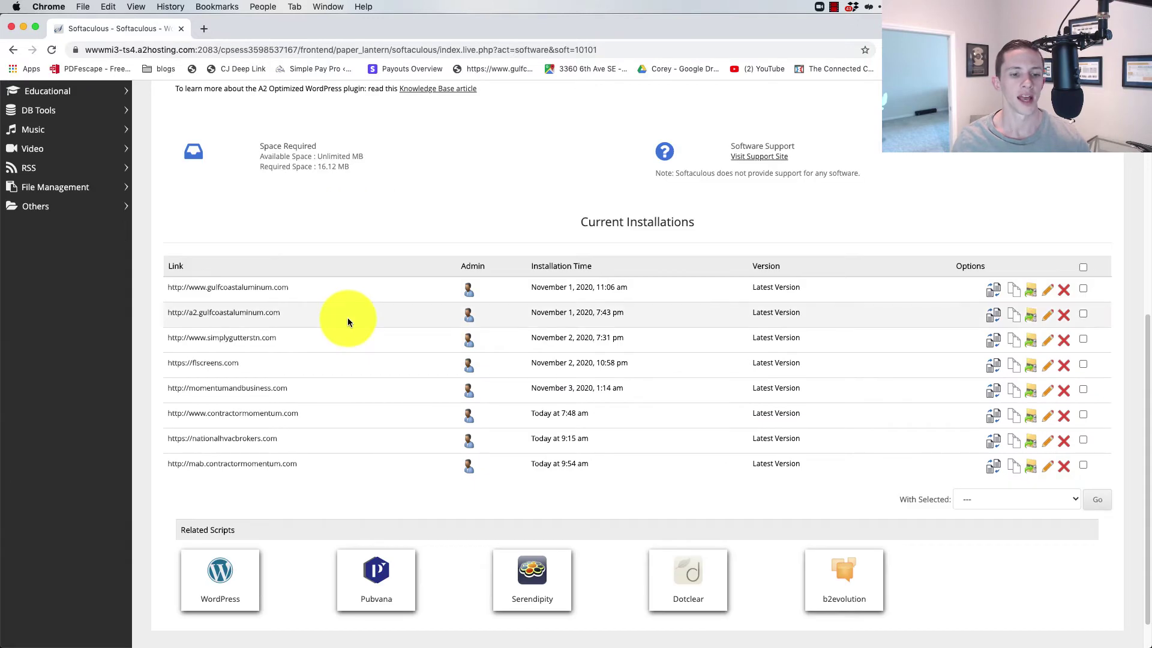
click(218, 370)
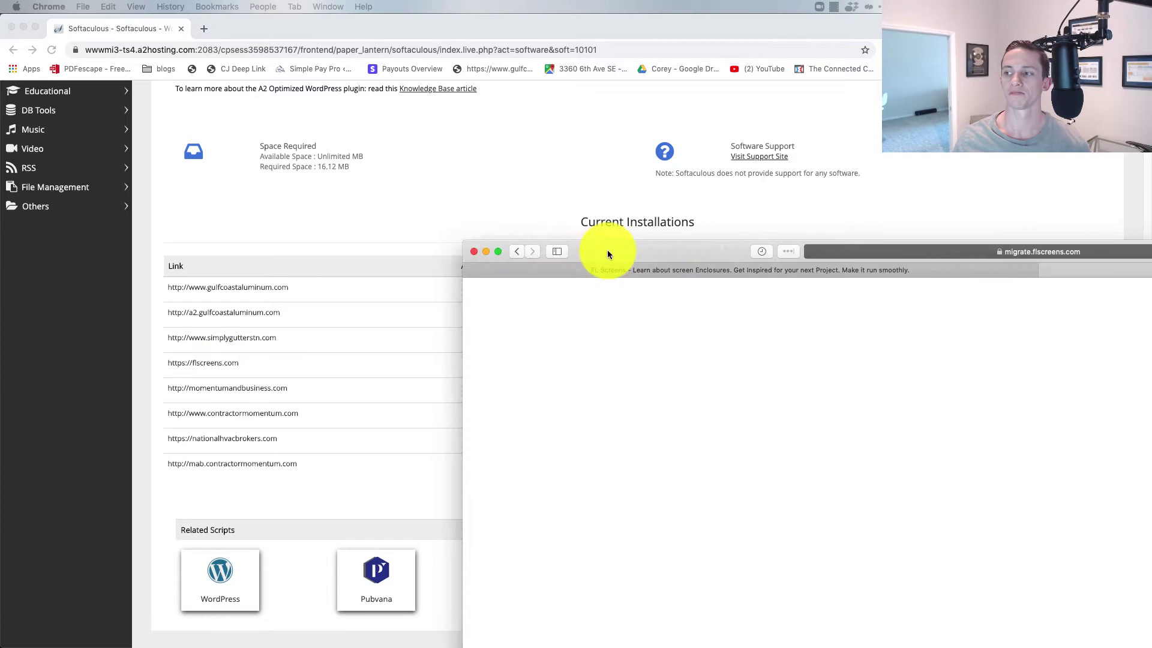
- Move the Safari window to the top left and change its address to flscreens.com/staging
drag(607, 249, 218, 31)
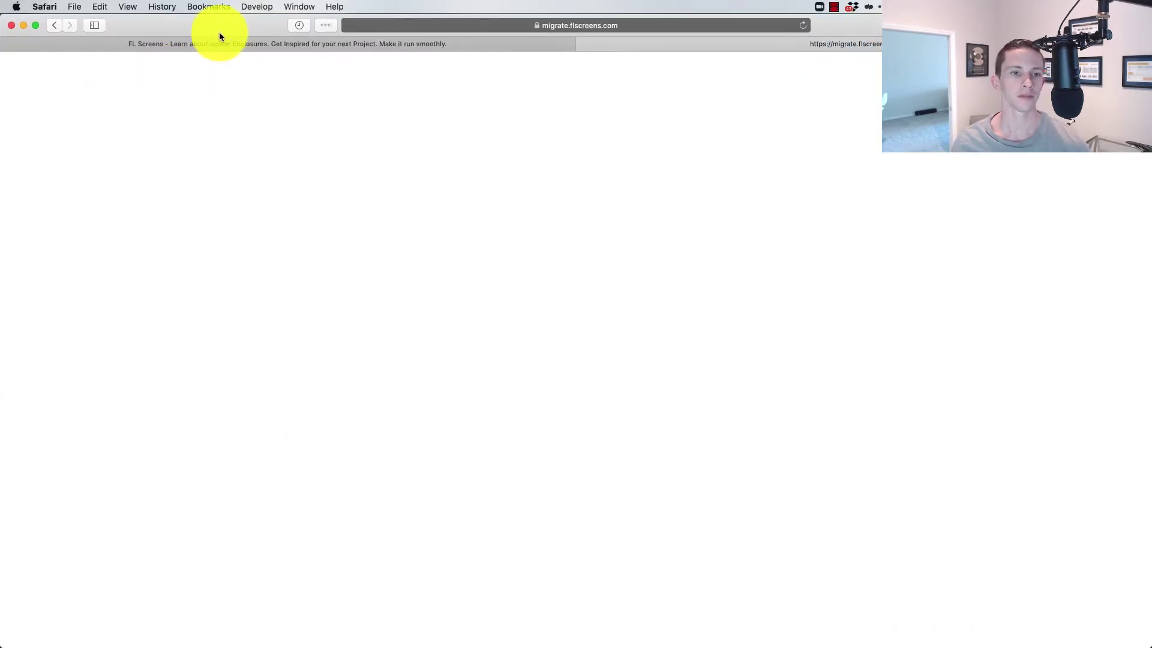
scroll(270, 214, up, 10)
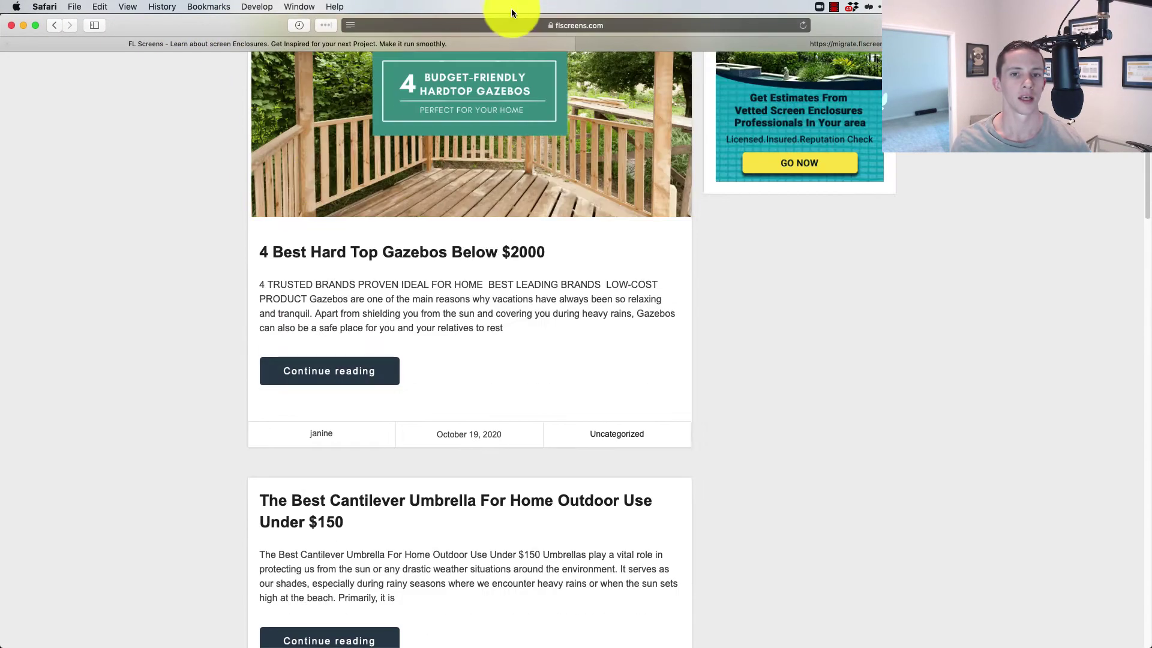
click(568, 24)
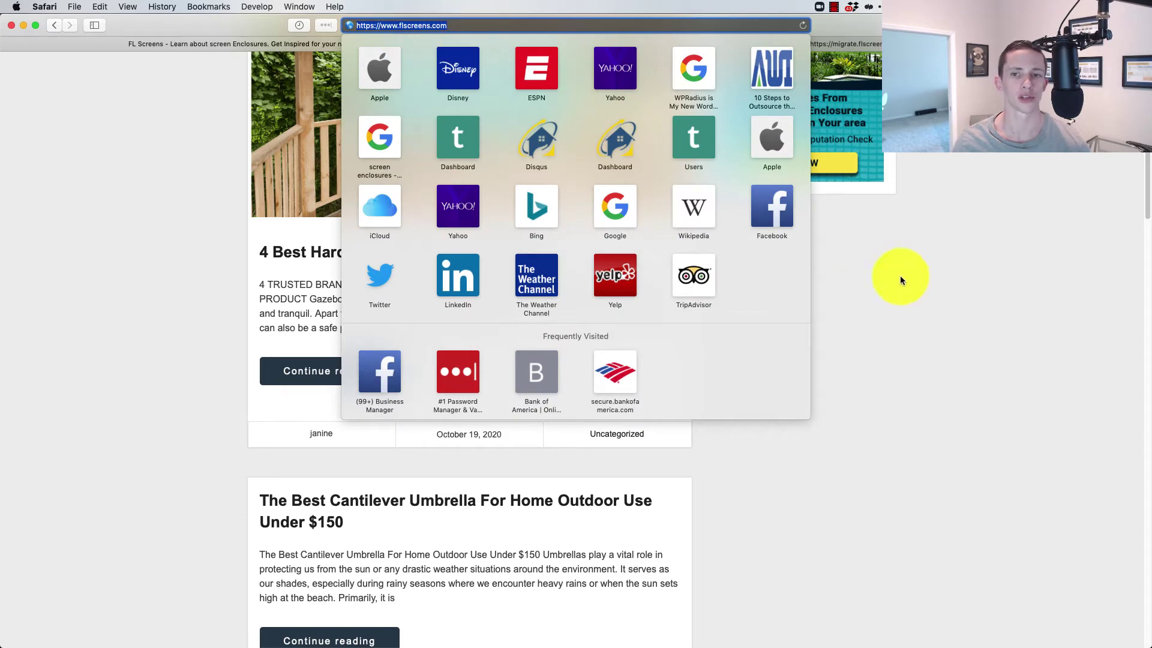
click(912, 289)
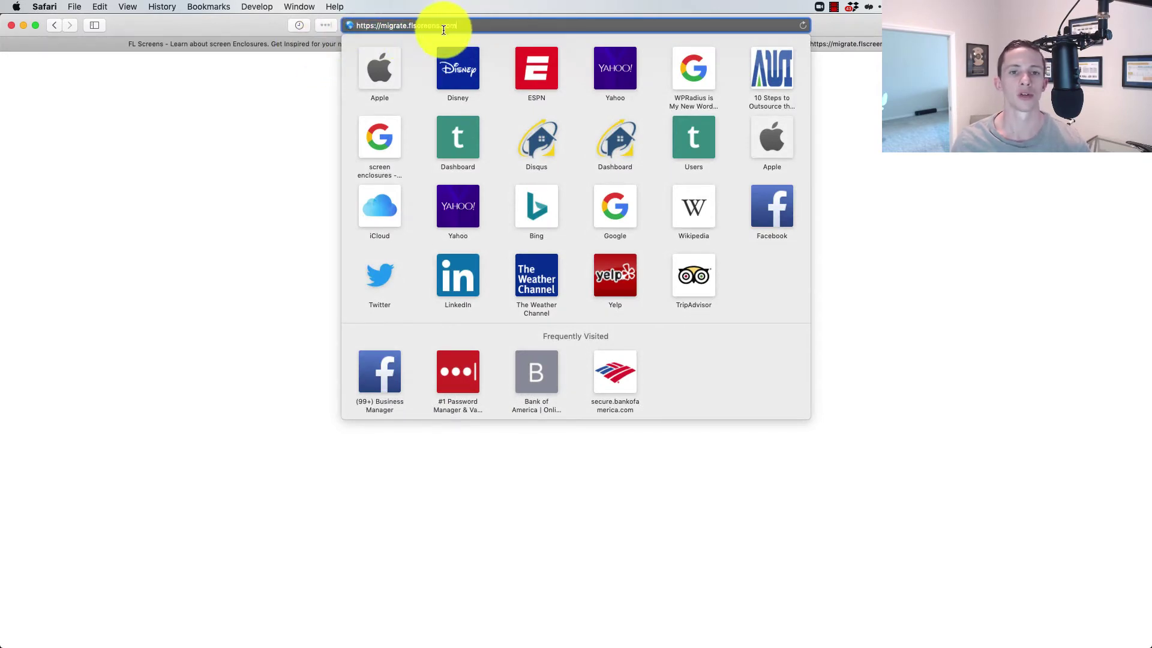
drag(410, 26, 355, 26)
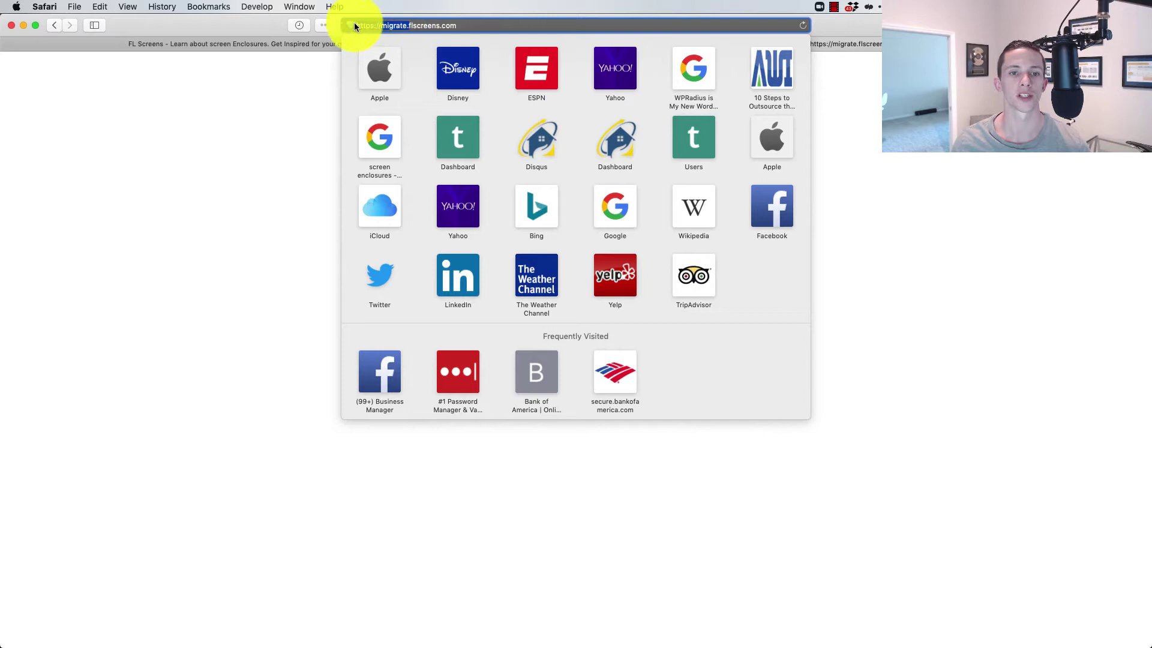
key(BackSpace)
text(/s)
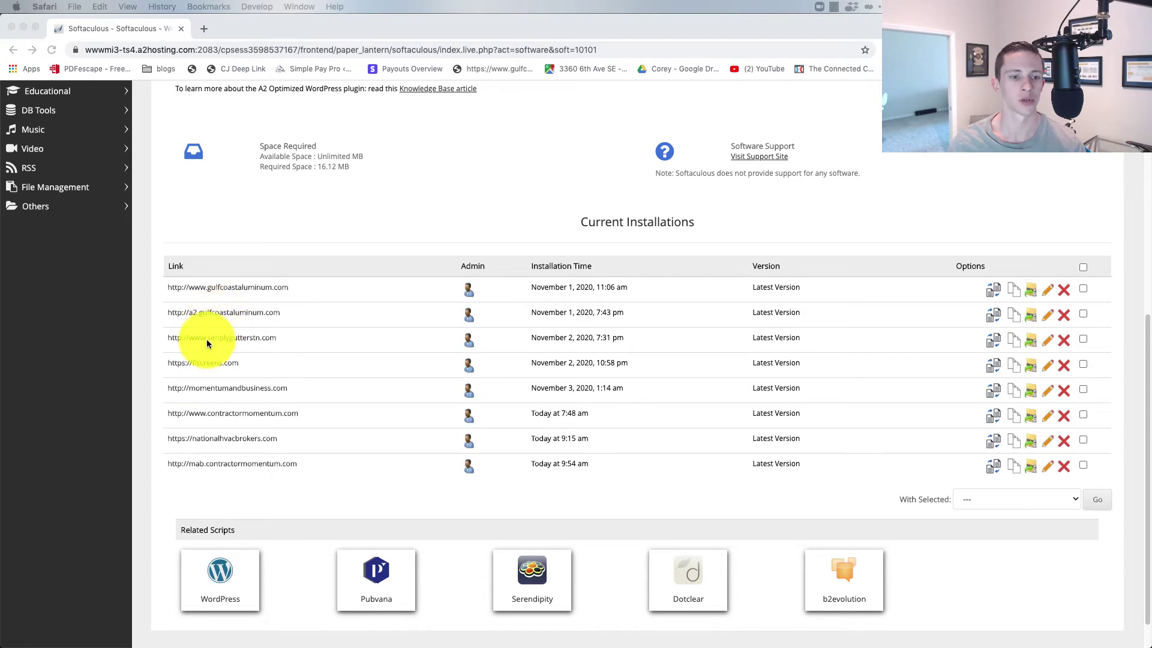
- Choose Create Staging in the flscreens.com installation row's Options
click(153, 411)
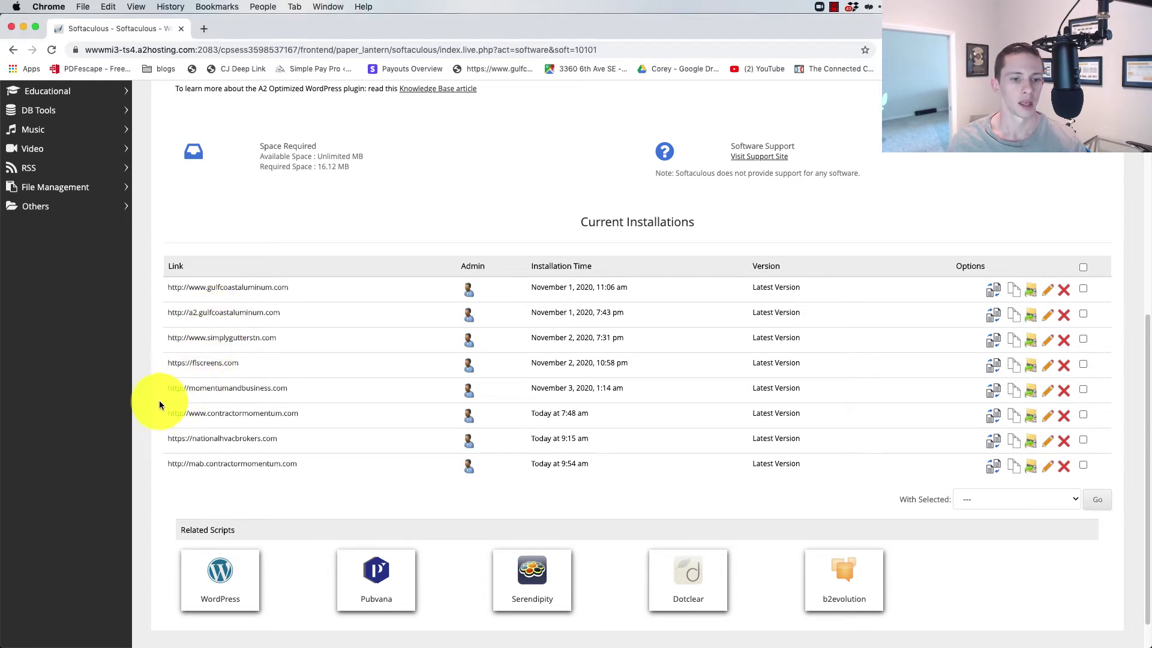
click(994, 371)
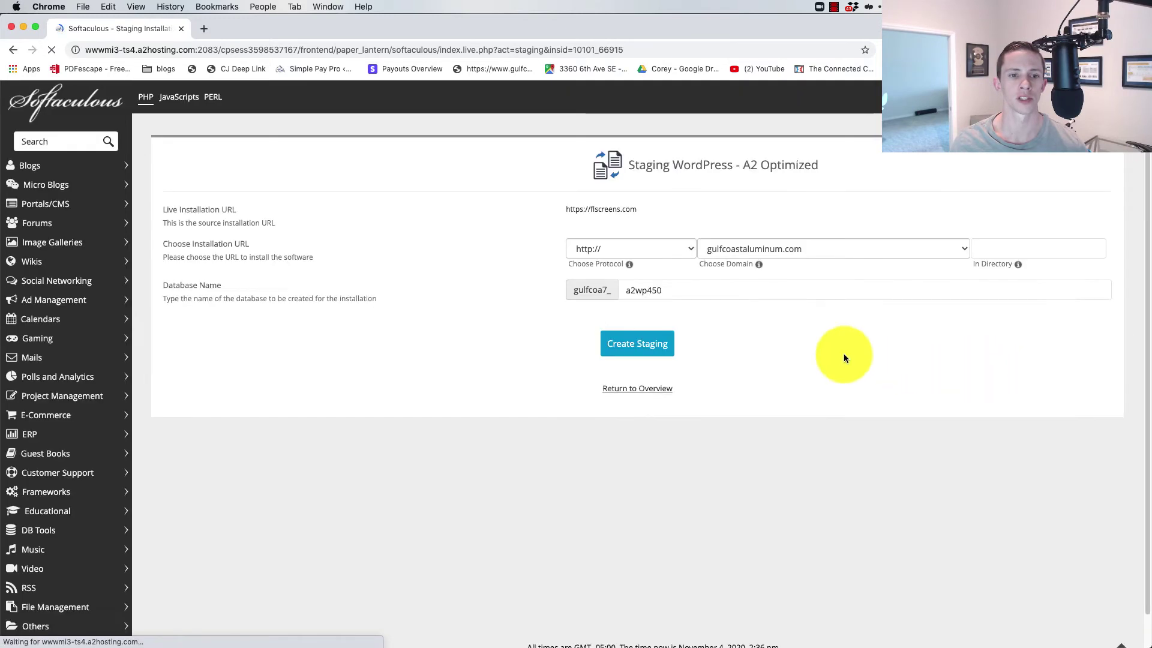
click(659, 285)
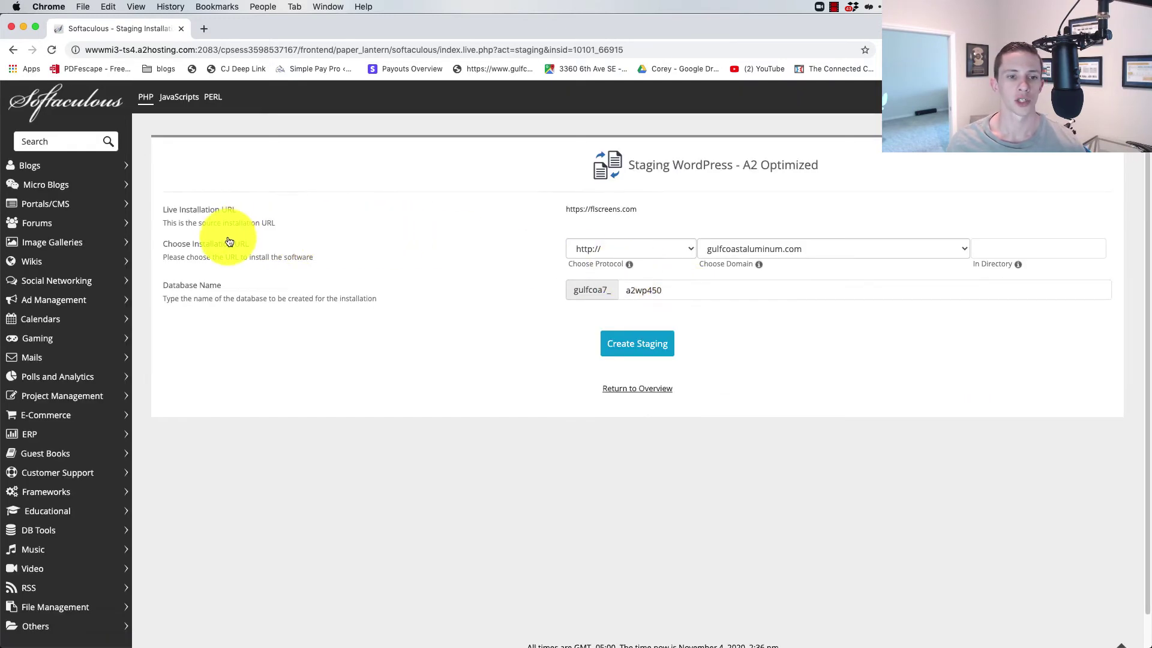
click(620, 249)
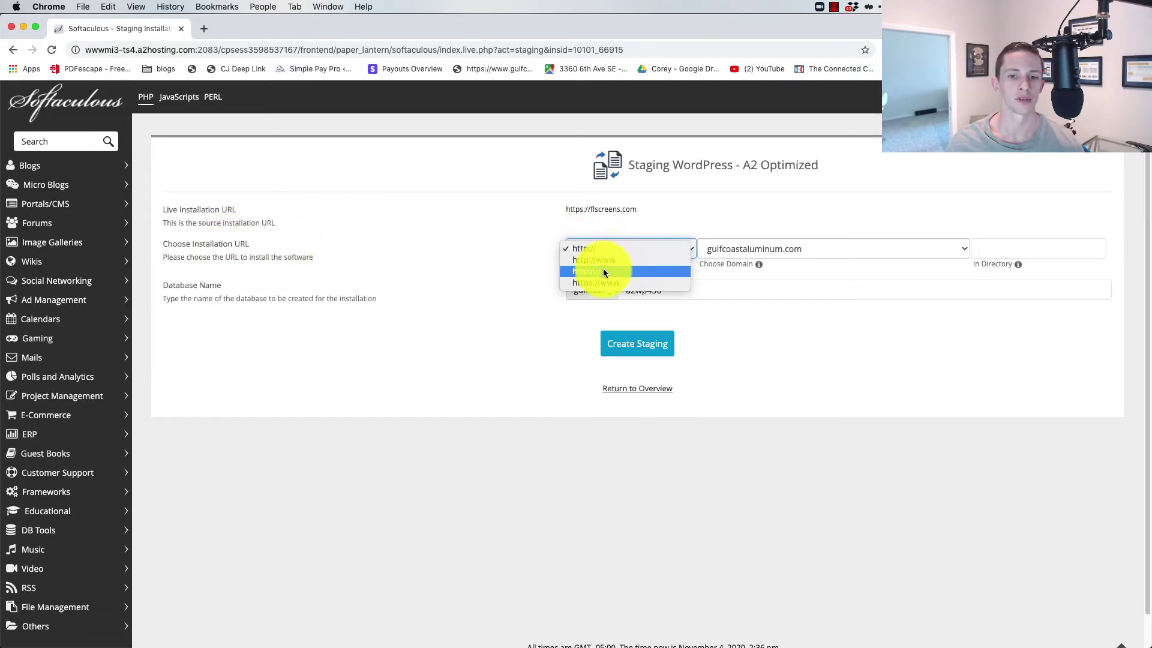
click(603, 270)
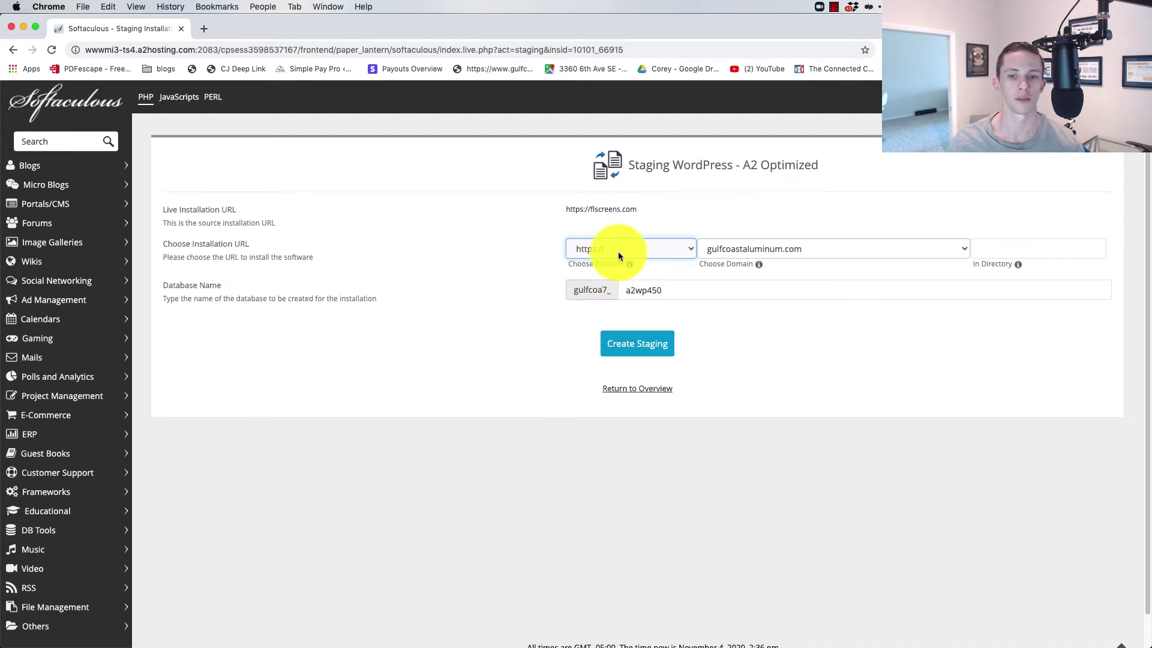
click(761, 249)
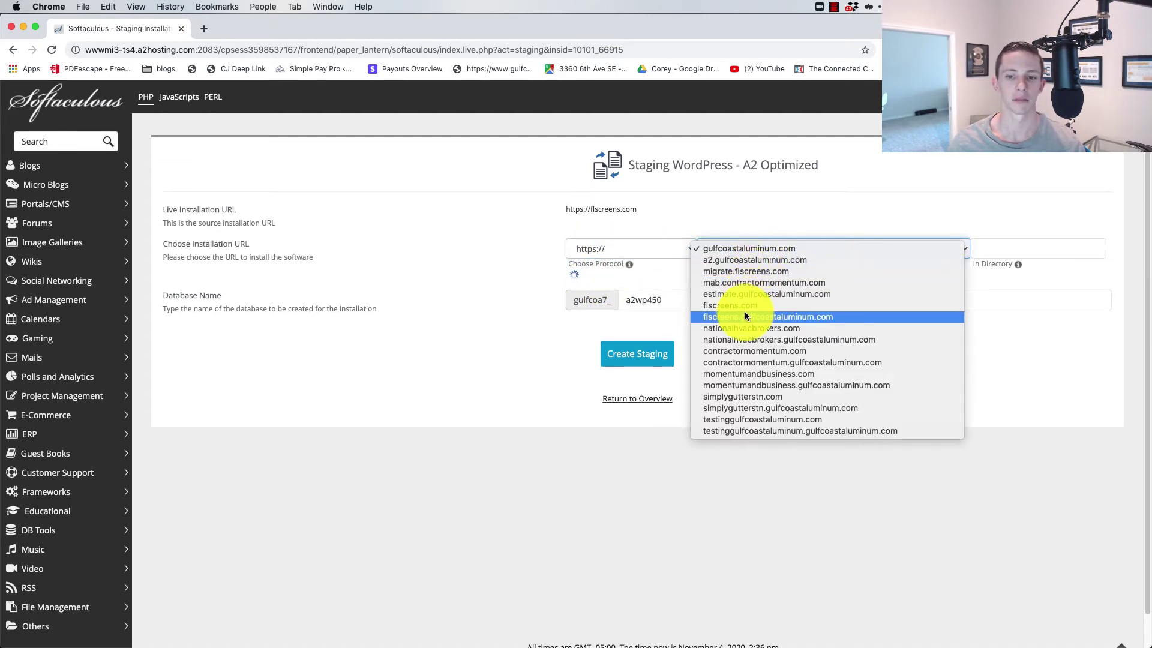
click(735, 276)
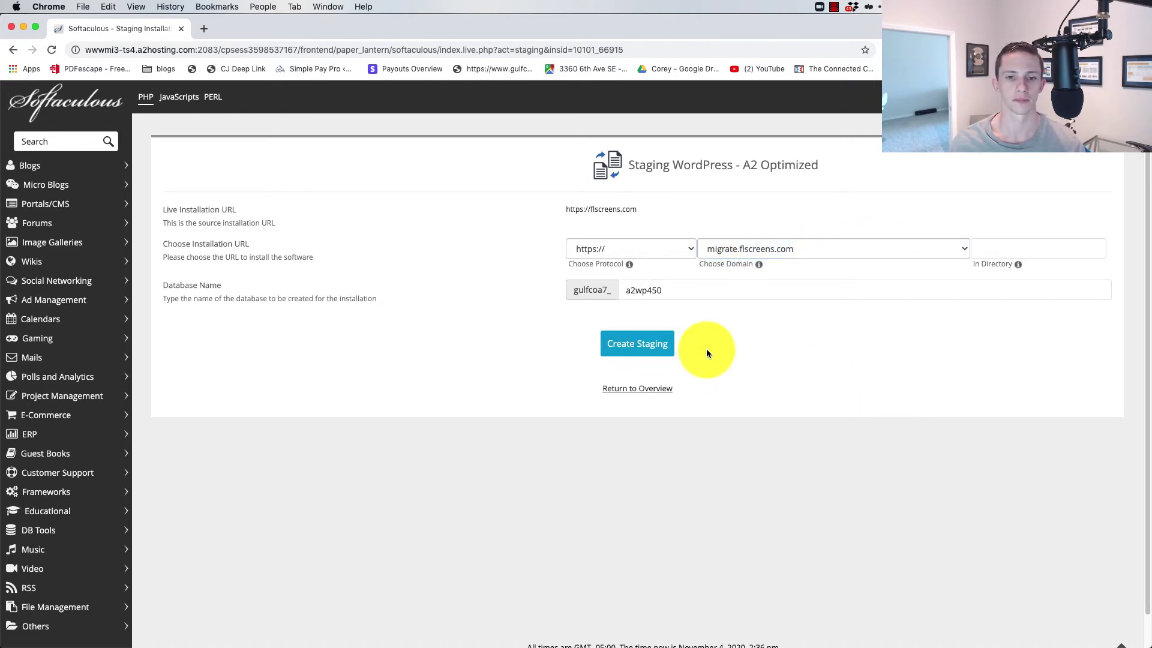
click(658, 343)
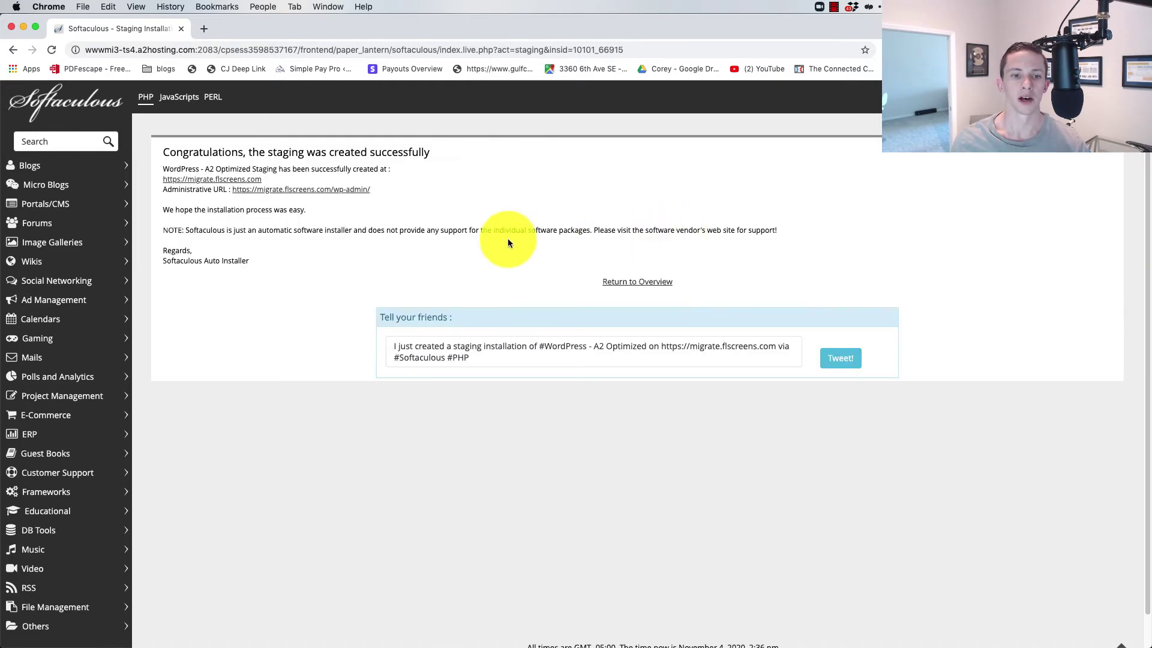
click(212, 179)
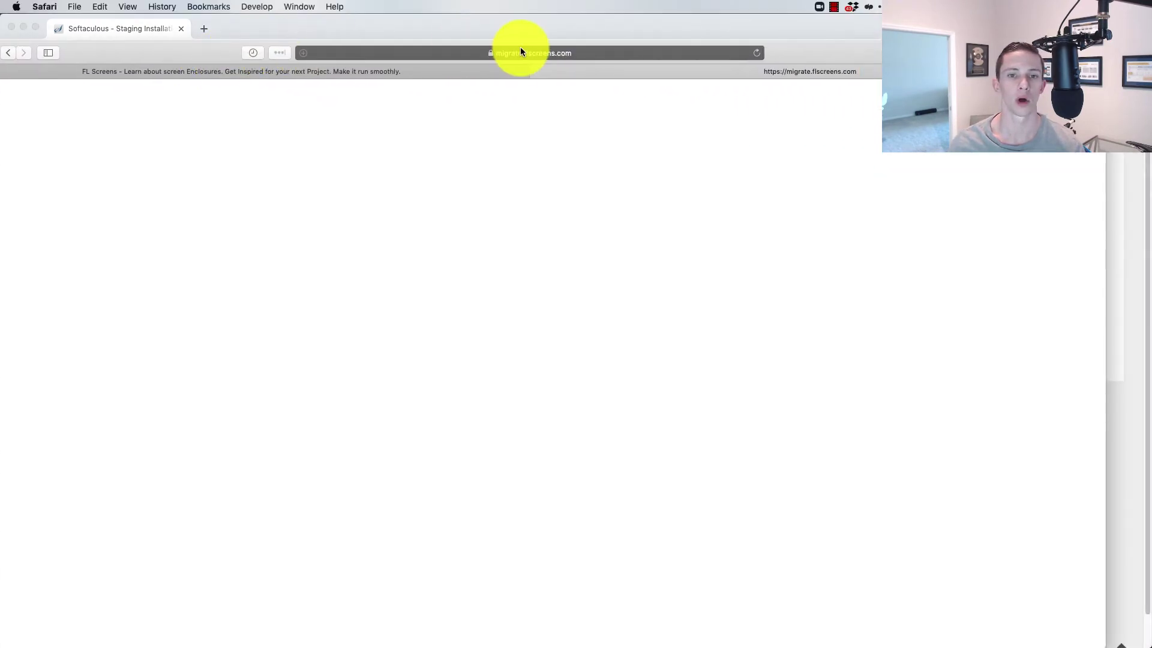
click(520, 53)
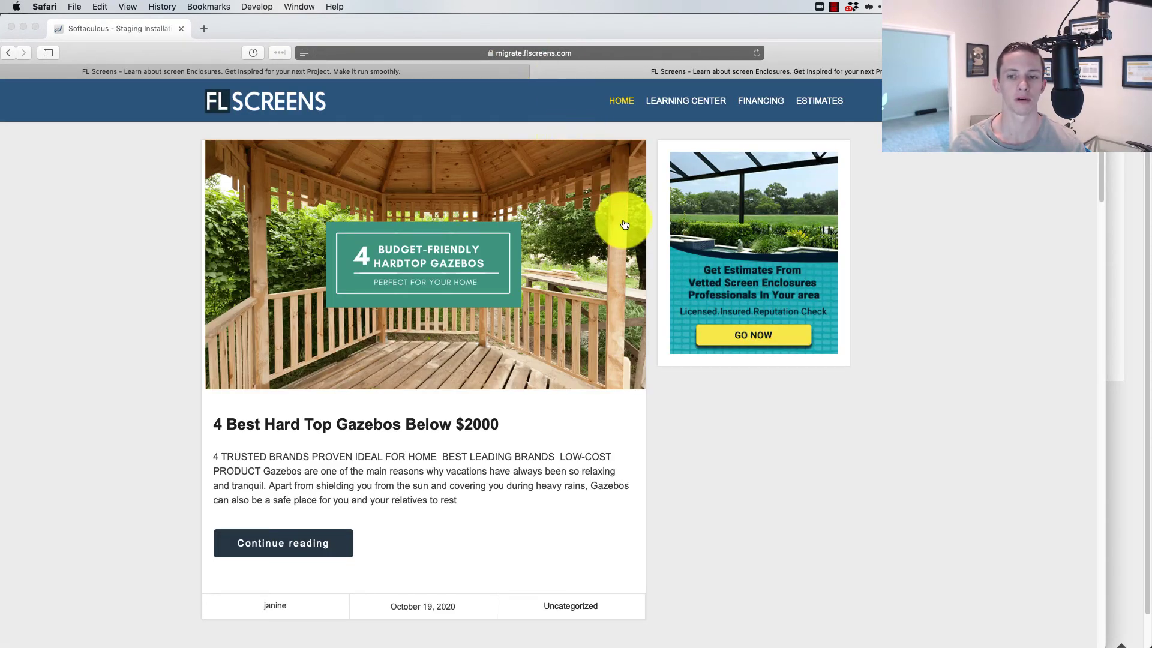
- Scroll through the staging blog posts, minimize Safari, and click Return to Overview
scroll(624, 225, down, 12)
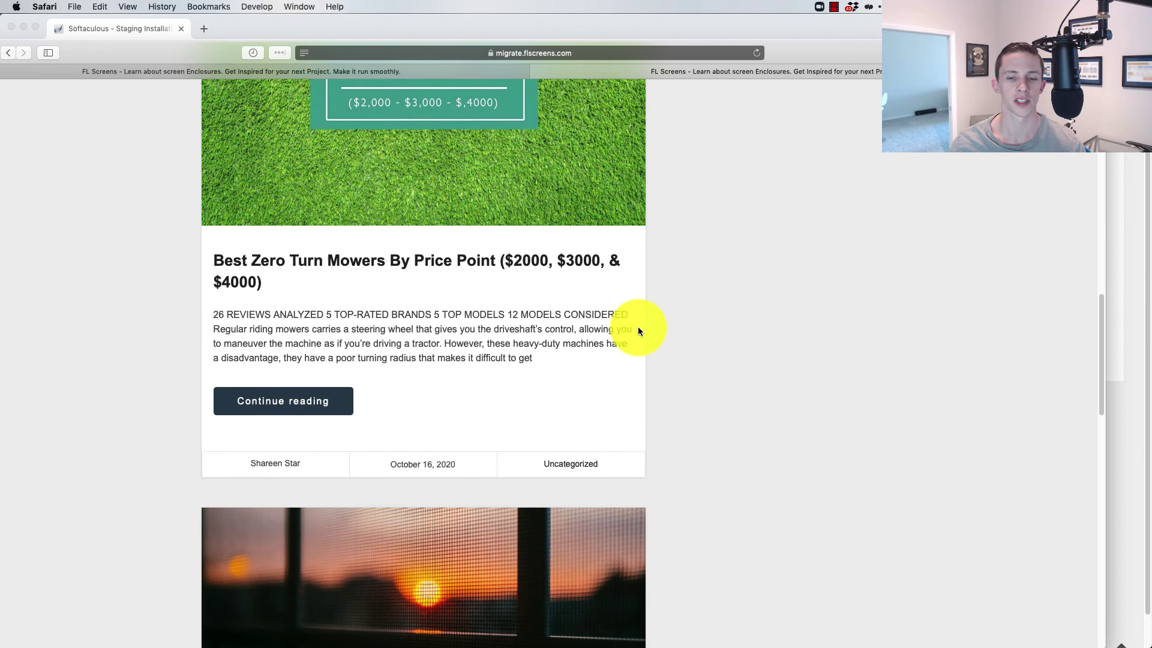
scroll(638, 329, up, 8)
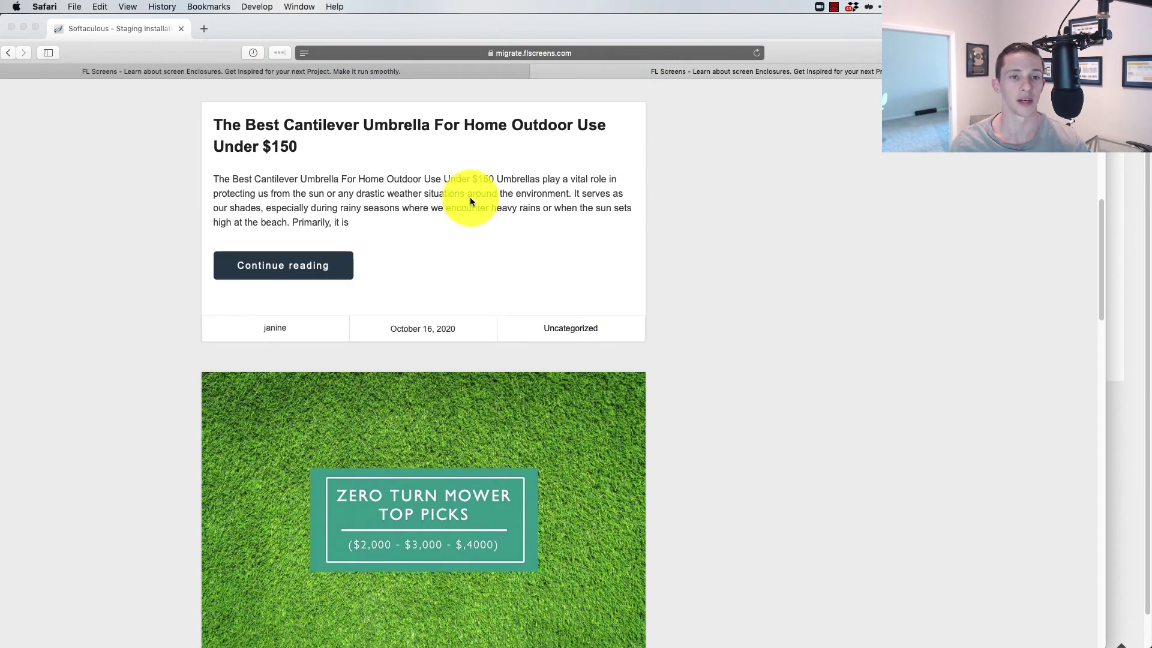
click(181, 31)
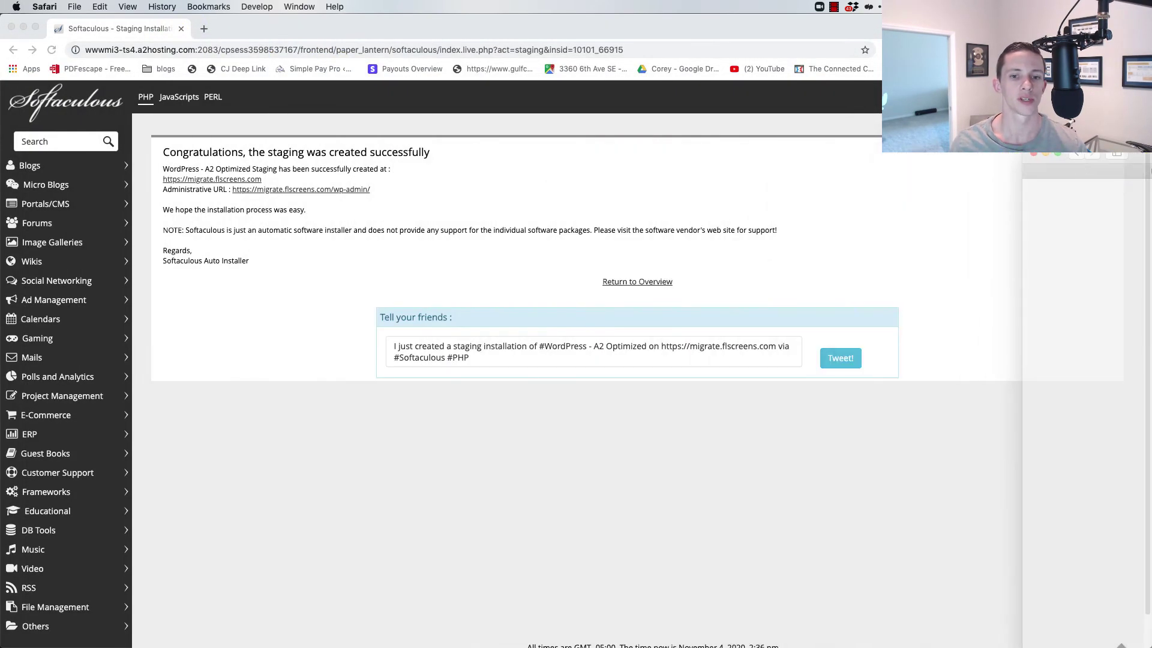
click(625, 280)
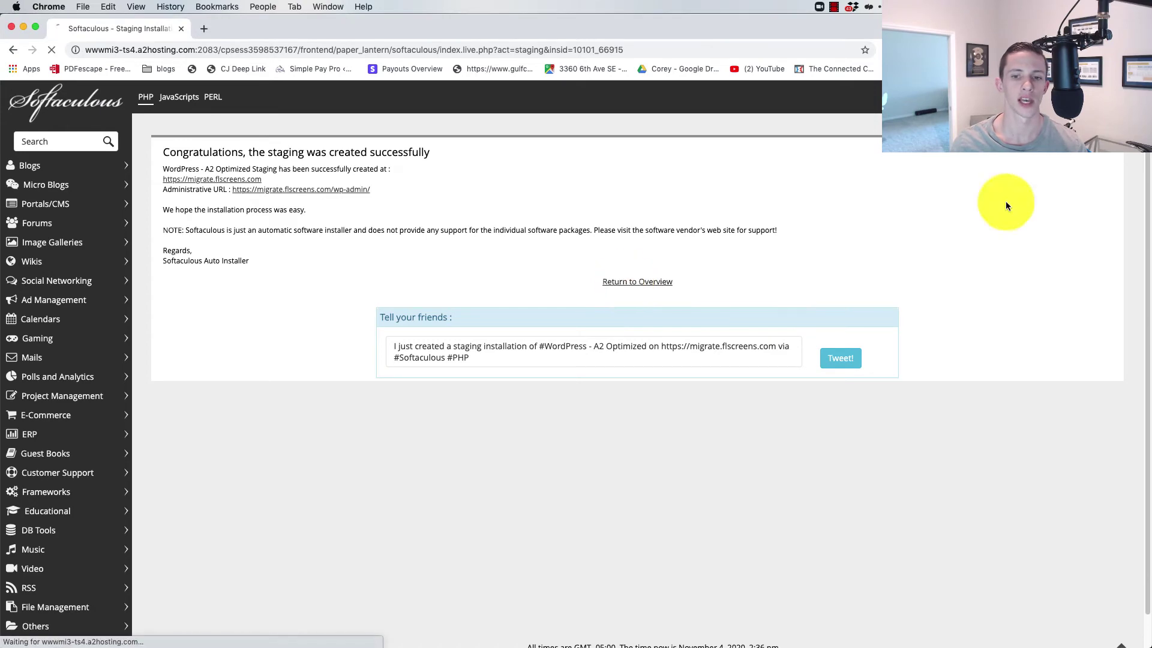
- Close the staging site window and scroll to the new migrate.flscreens.com installation entry
click(77, 565)
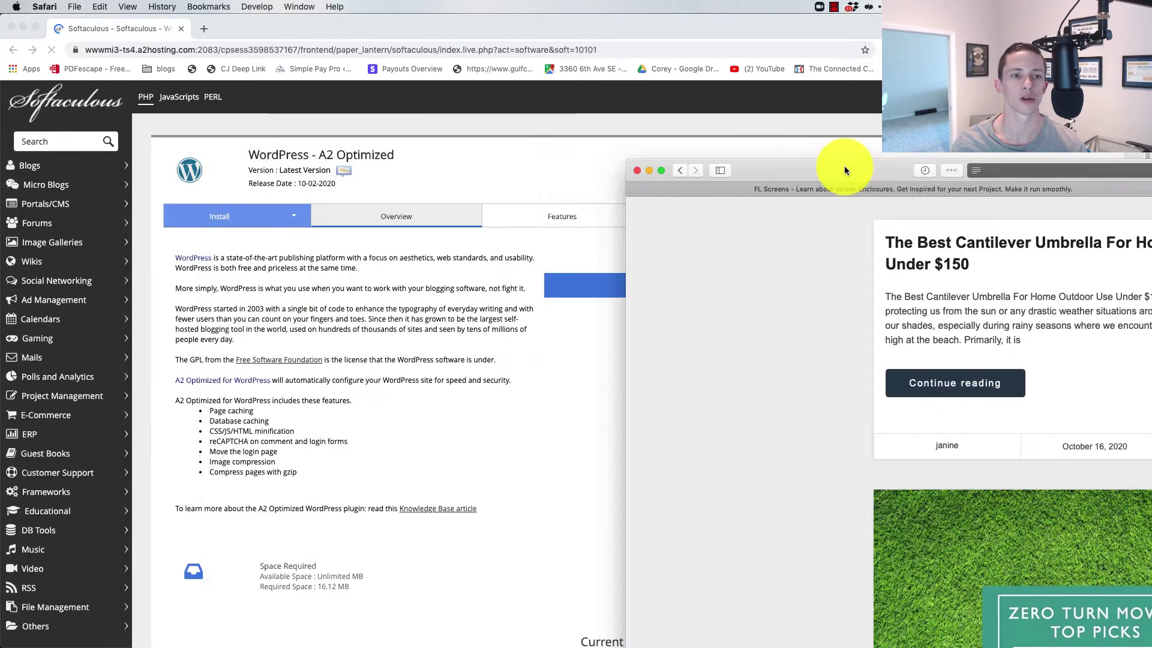
key(super+w)
scroll(330, 281, down, 4)
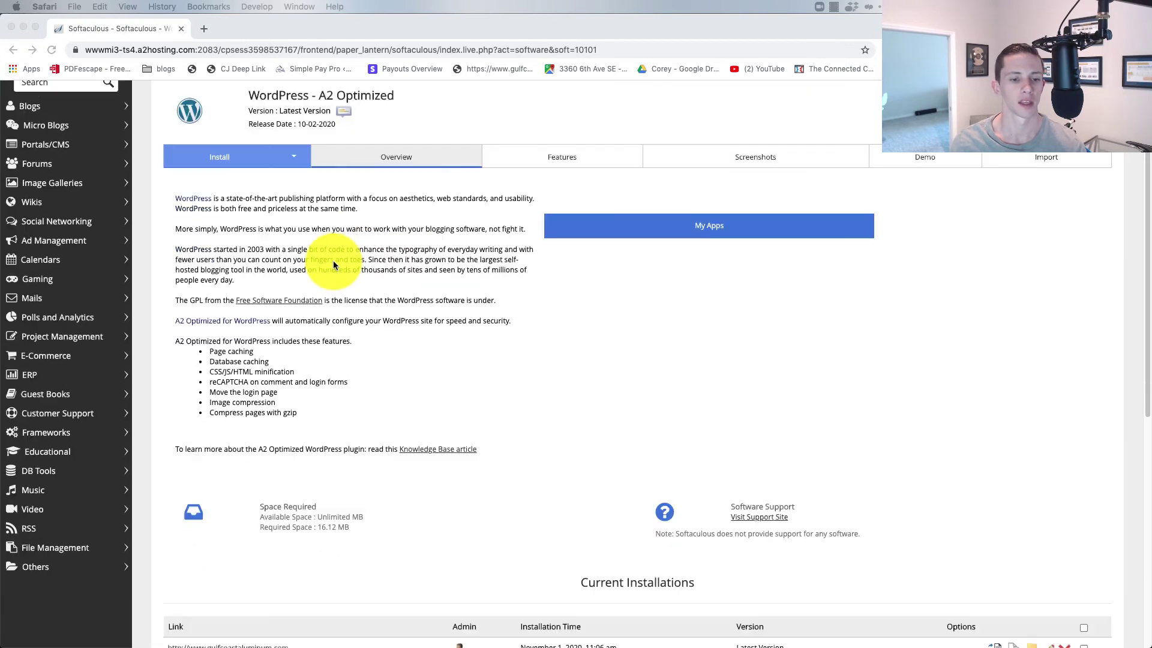
scroll(292, 266, down, 4)
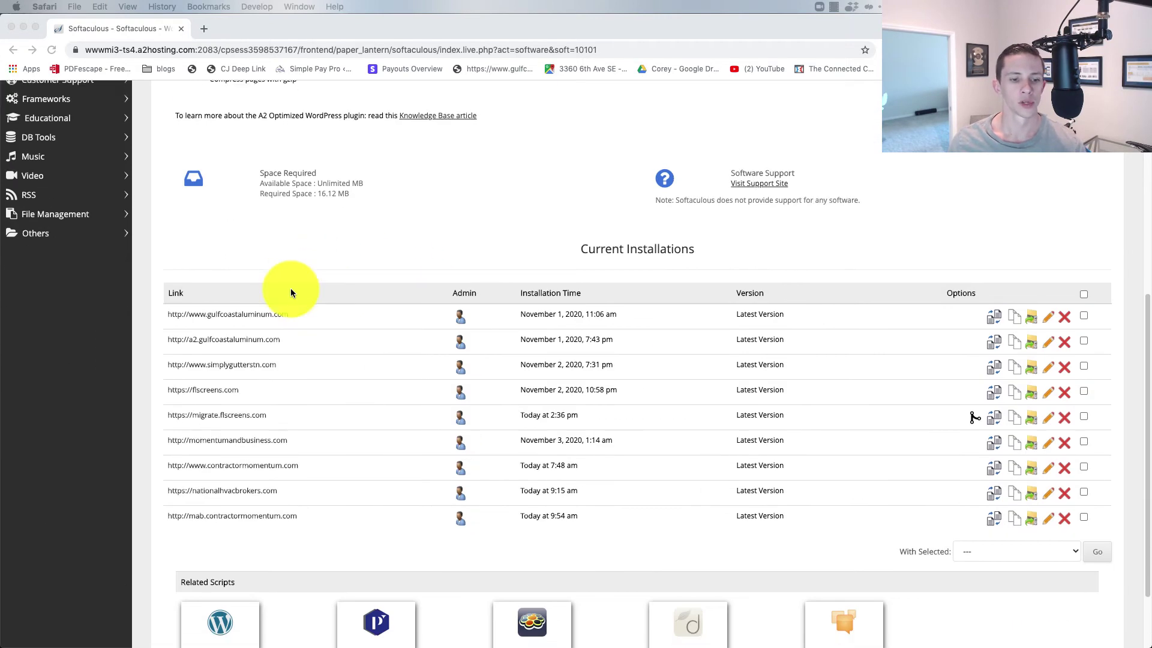
scroll(354, 385, up, 5)
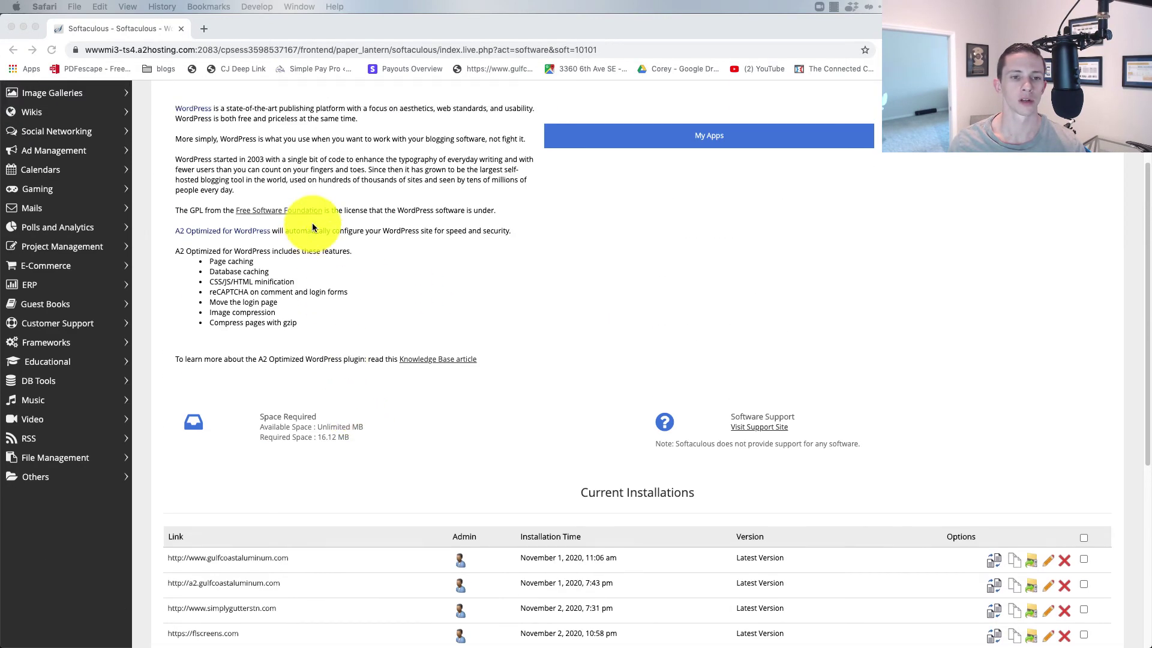
scroll(308, 226, down, 7)
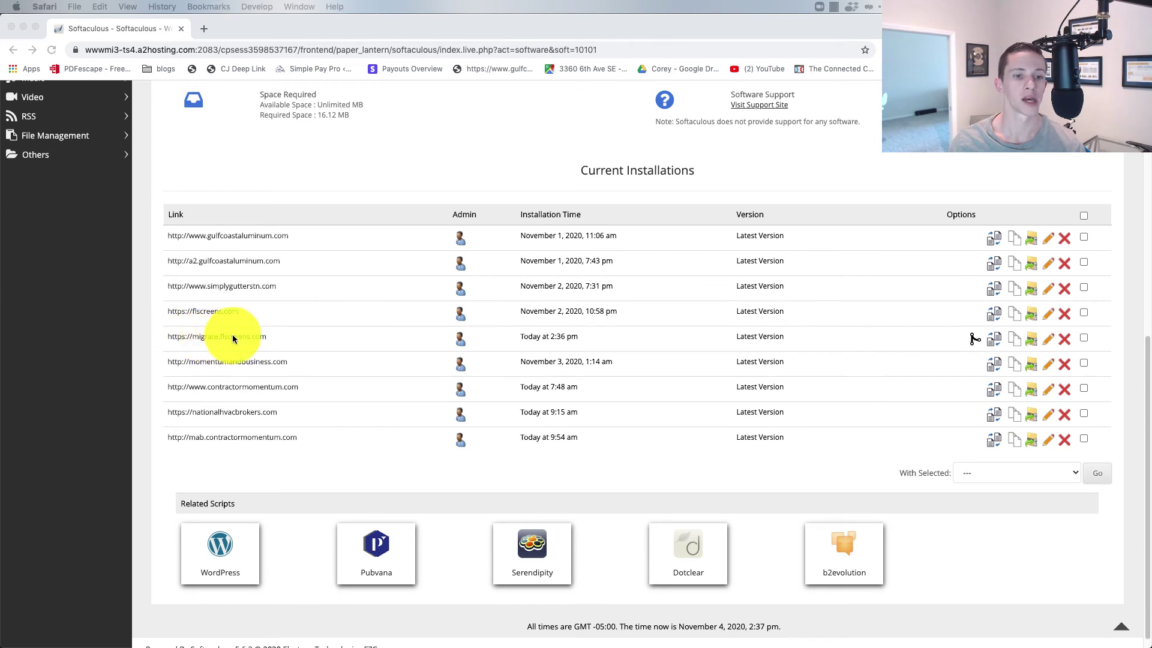
click(984, 161)
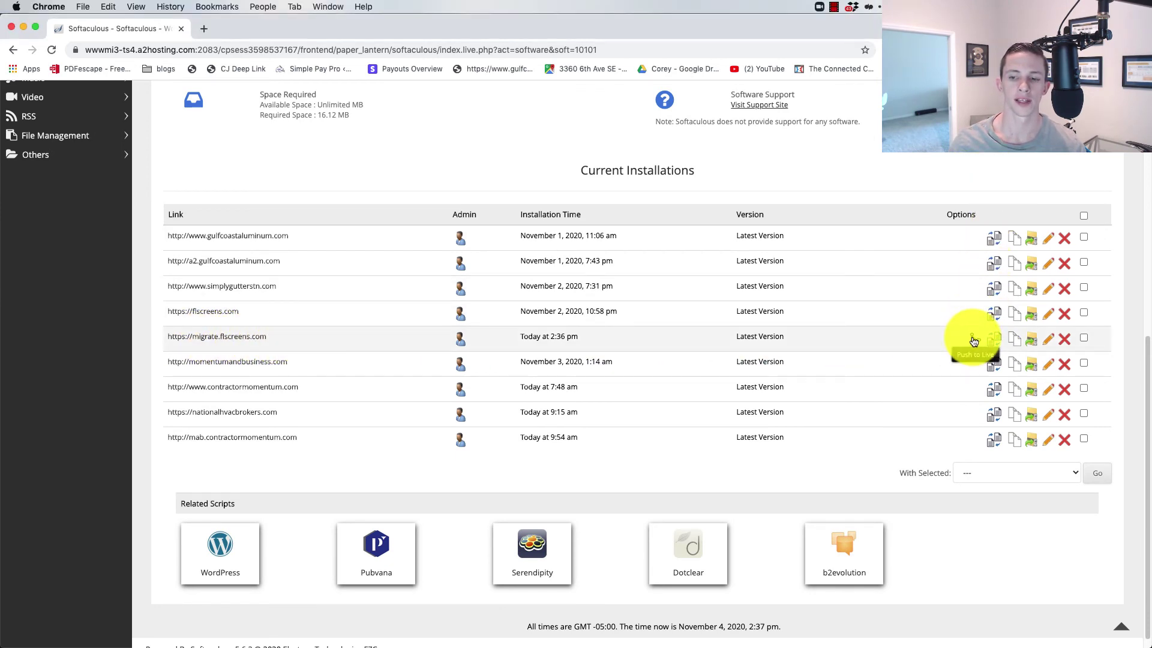